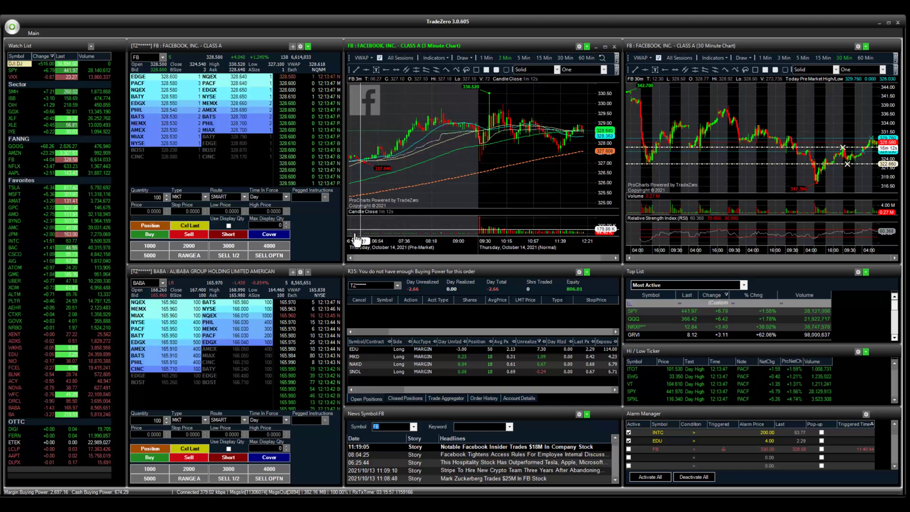
- Check the account's buying power and equity, then set the FB order quantity to 6 shares
{"action": "left_click", "coordinate": [323, 240]}
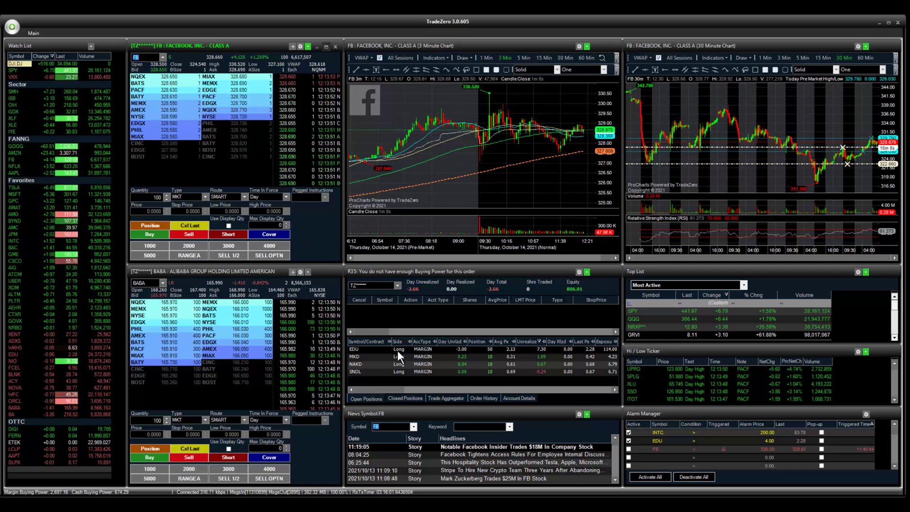
{"action": "left_click", "coordinate": [513, 398]}
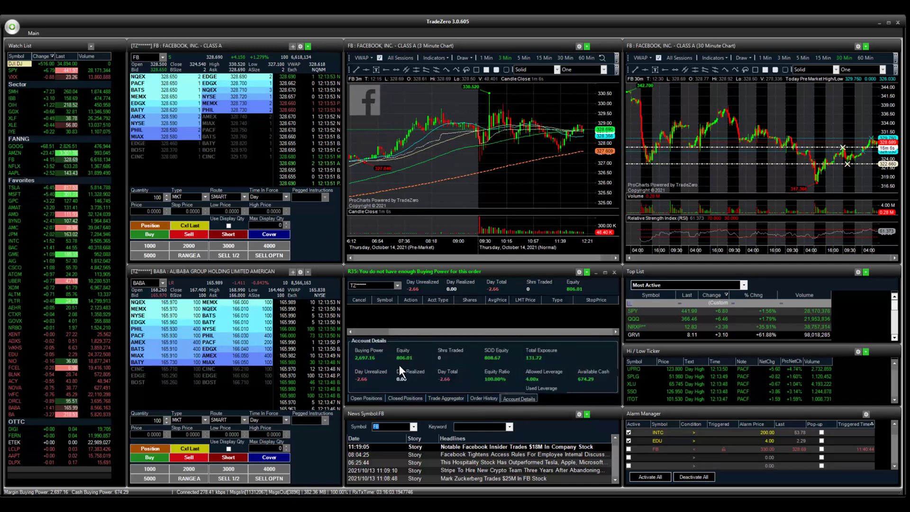
{"action": "mouse_move", "coordinate": [366, 361]}
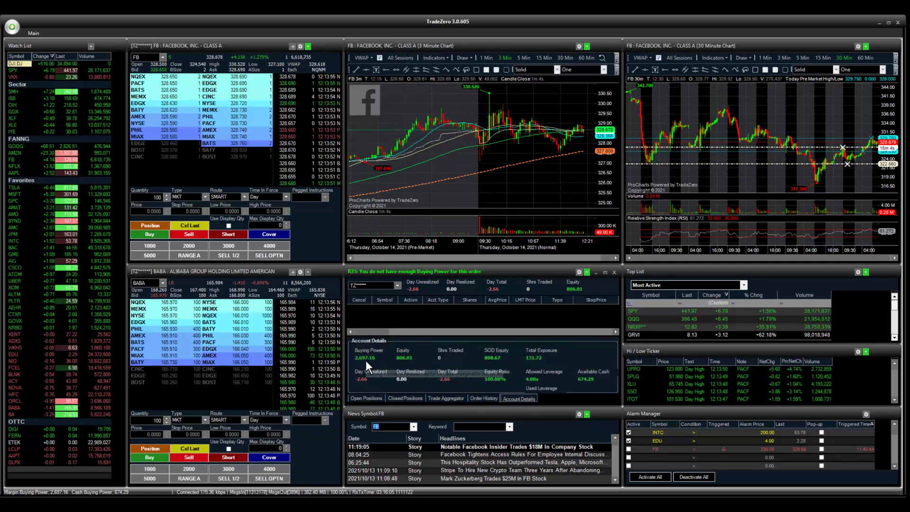
{"action": "left_click", "coordinate": [371, 399]}
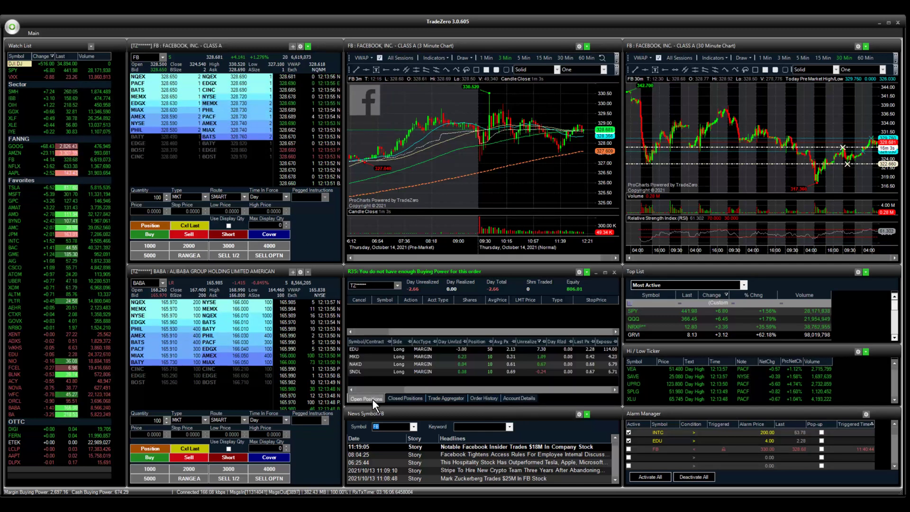
{"action": "left_click", "coordinate": [196, 246]}
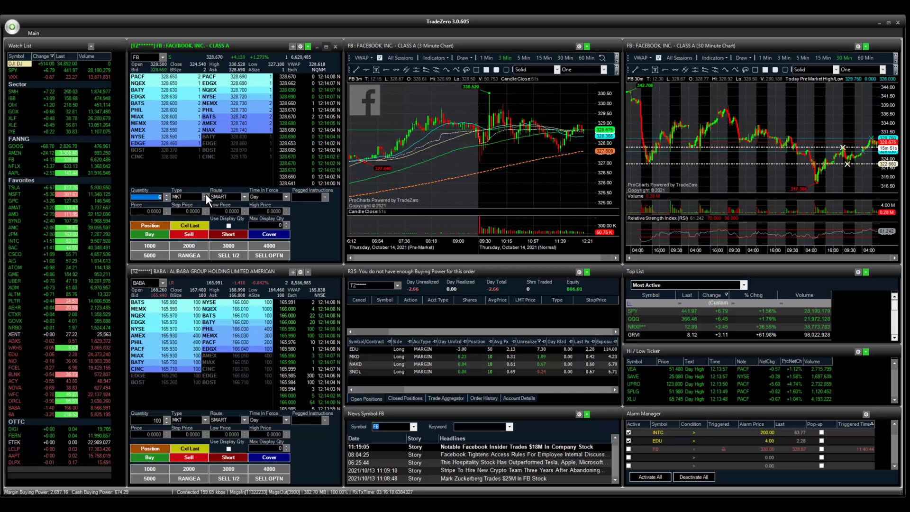
- Submit a 6-share FB short limit order priced at 329.00 from the 328.97 ask
{"action": "key", "text": "Up"}
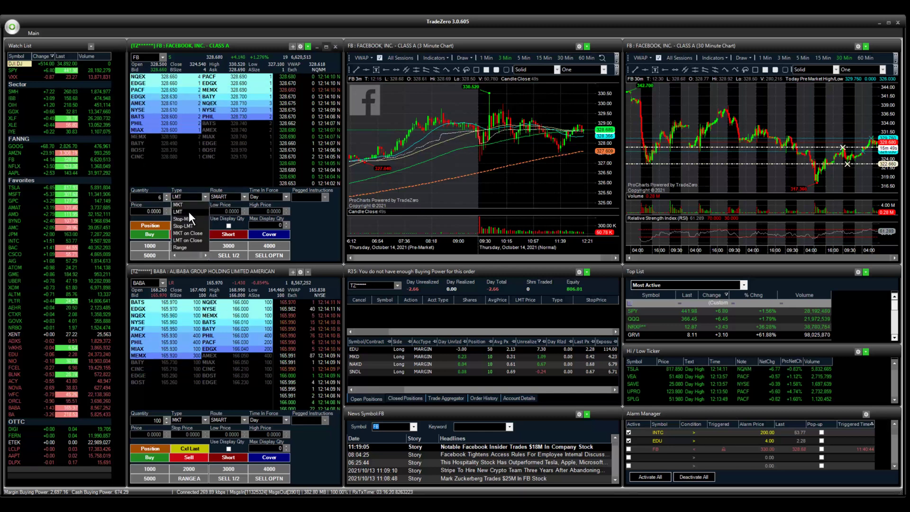
{"action": "left_click", "coordinate": [236, 151]}
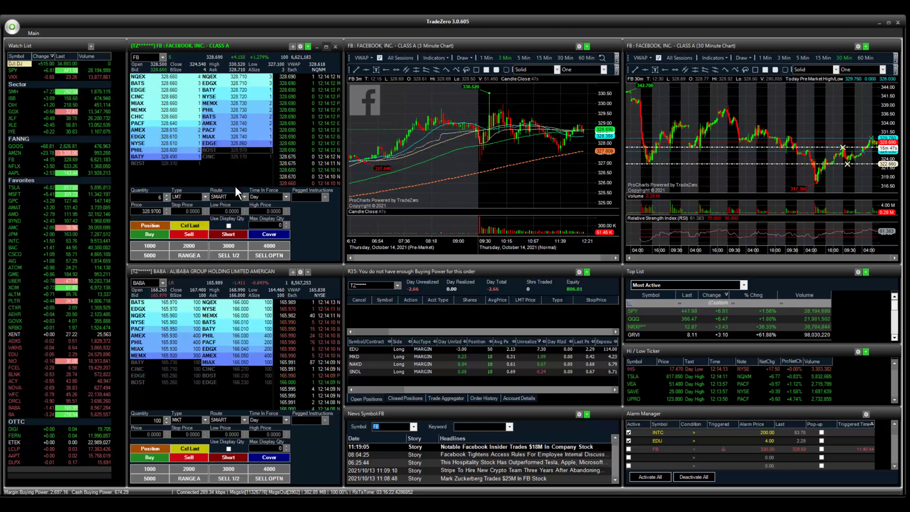
{"action": "left_click", "coordinate": [167, 209]}
{"action": "left_click", "coordinate": [167, 208]}
{"action": "left_click", "coordinate": [167, 208]}
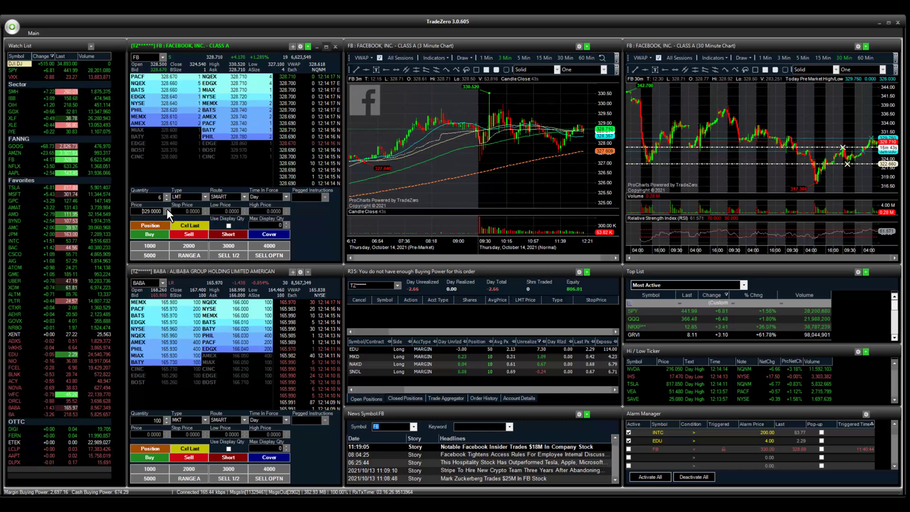
{"action": "left_click", "coordinate": [215, 234]}
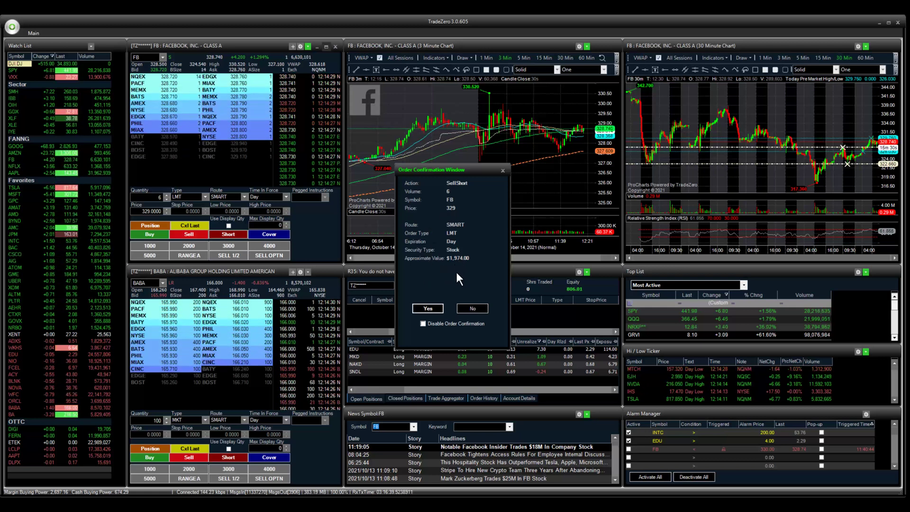
- Confirm the FB short at 329, then enlarge and zoom into the FB 3-minute chart
{"action": "left_click", "coordinate": [439, 308]}
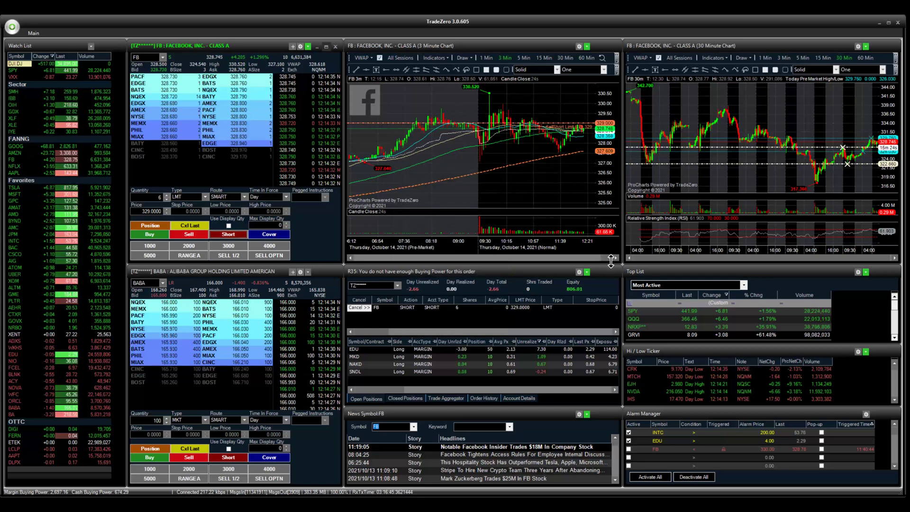
{"action": "left_click_drag", "start_coordinate": [618, 260], "coordinate": [735, 344]}
{"action": "scroll", "coordinate": [660, 241], "scroll_direction": "up", "scroll_amount": 4}
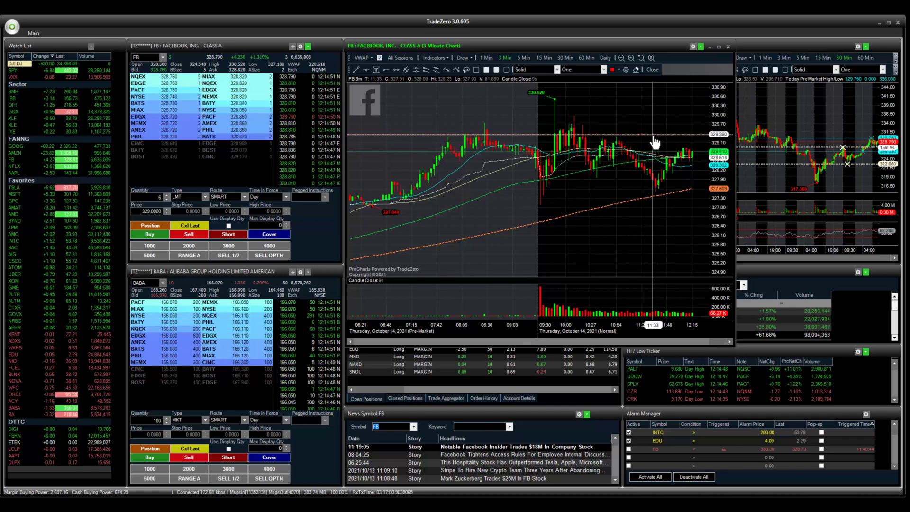
- Drag the FB SellShort line and replace the 6-share order at 329.40
{"action": "left_click", "coordinate": [653, 137]}
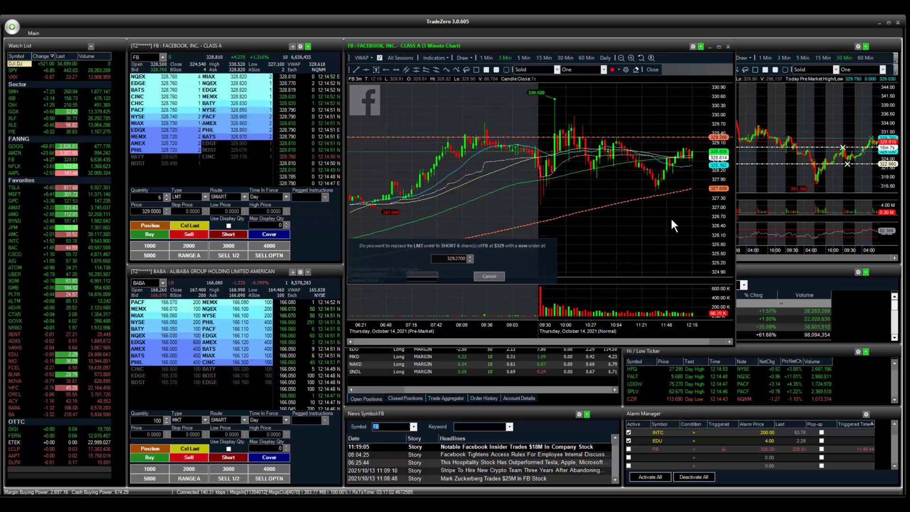
{"action": "left_click", "coordinate": [472, 256]}
{"action": "left_click", "coordinate": [472, 257]}
{"action": "left_click", "coordinate": [472, 257]}
{"action": "left_click", "coordinate": [472, 257]}
{"action": "left_click", "coordinate": [472, 257]}
{"action": "left_click", "coordinate": [472, 257]}
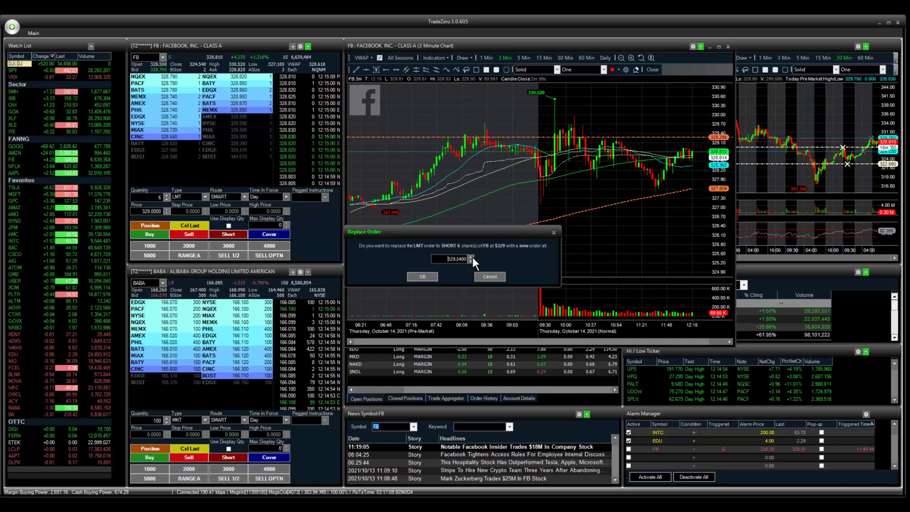
{"action": "left_click", "coordinate": [472, 256]}
{"action": "left_click", "coordinate": [472, 257]}
{"action": "left_click", "coordinate": [472, 257]}
{"action": "left_click", "coordinate": [472, 257]}
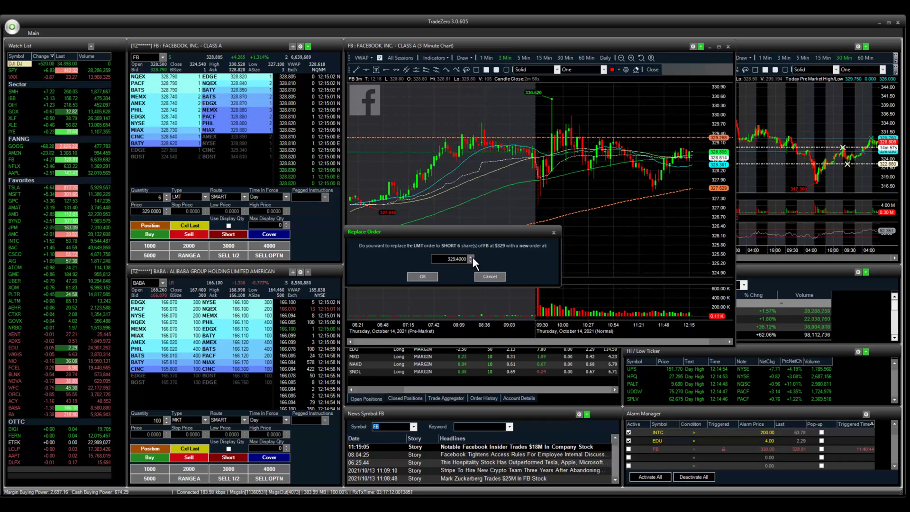
{"action": "left_click", "coordinate": [423, 276]}
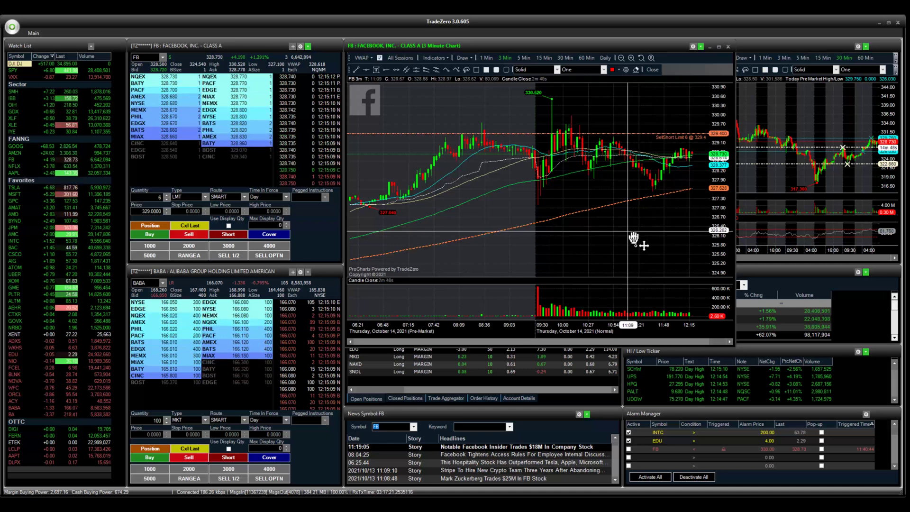
- Load MKD into the chart and quotes, and set order entry to 200 shares, LMT
{"action": "type", "text": "MKD"}
{"action": "key", "text": "Return"}
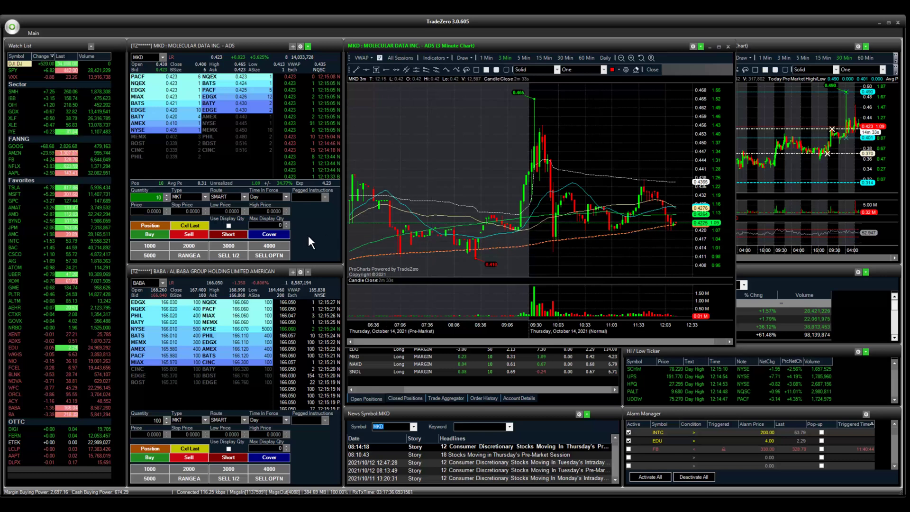
{"action": "left_click", "coordinate": [229, 216]}
{"action": "key", "text": "Tab"}
{"action": "type", "text": "200"}
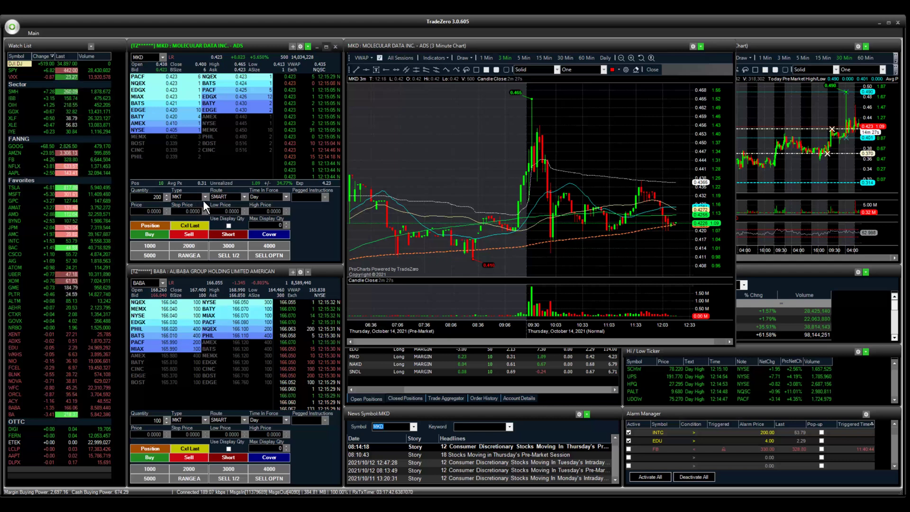
{"action": "key", "text": "Tab"}
{"action": "left_click", "coordinate": [204, 197]}
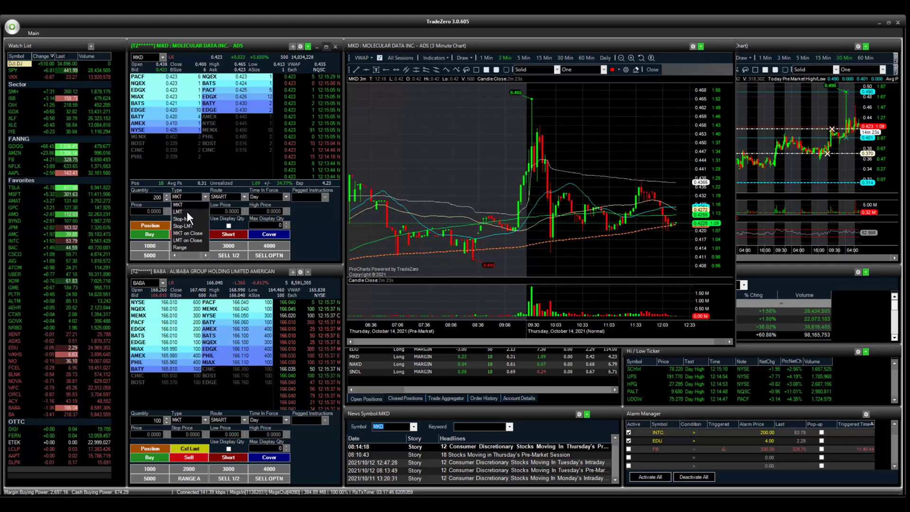
{"action": "left_click", "coordinate": [187, 210]}
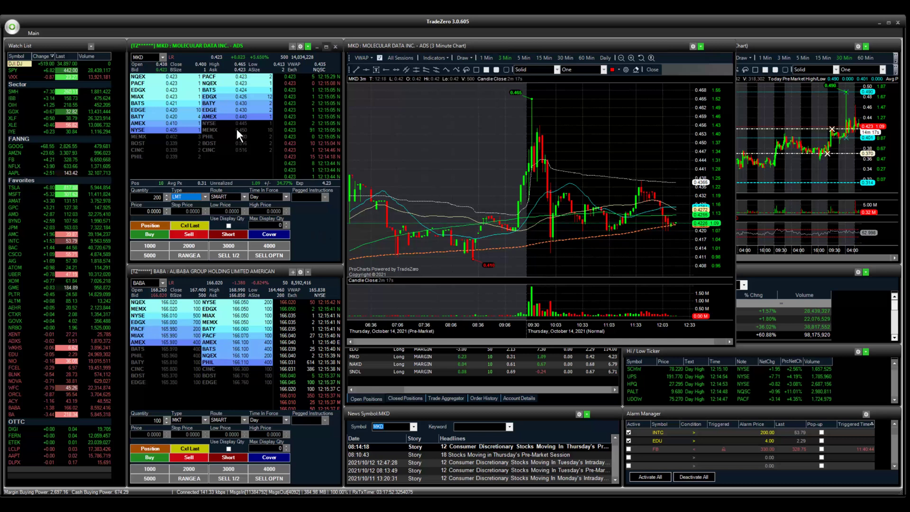
- Place and confirm a 200-share MKD buy limit order at the 0.410 AMEX quote
{"action": "left_click", "coordinate": [168, 124]}
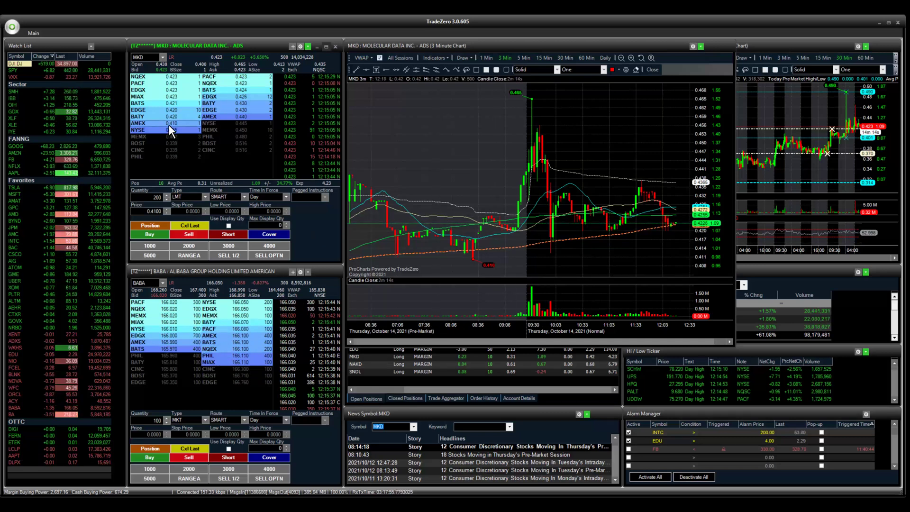
{"action": "left_click", "coordinate": [157, 233]}
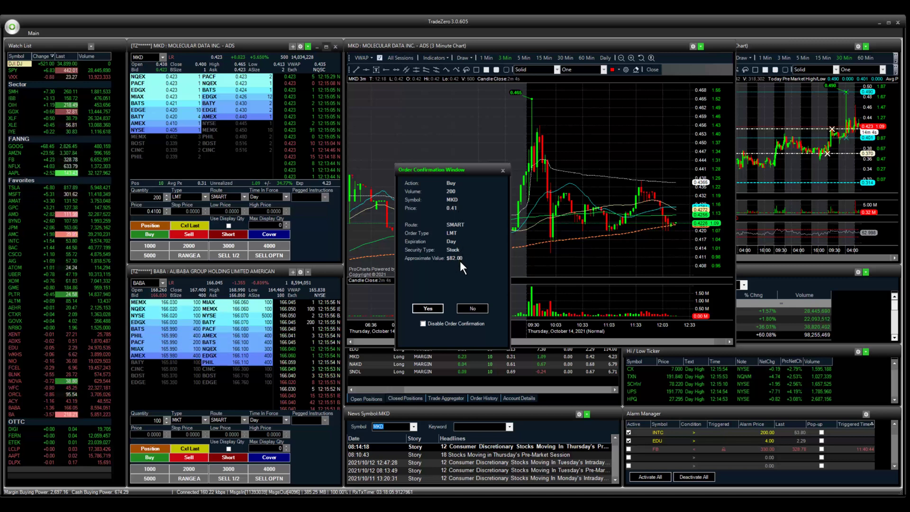
{"action": "left_click", "coordinate": [428, 309]}
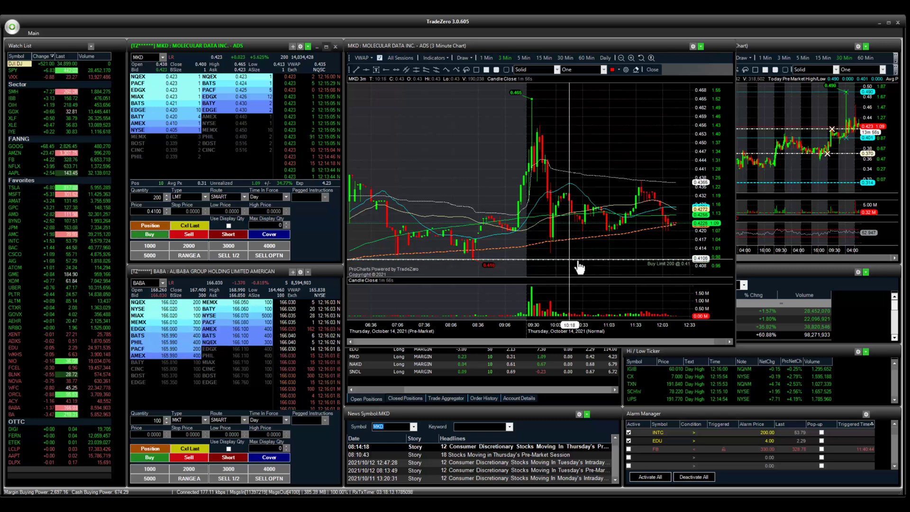
- Zoom out the MKD chart and drag the 0.41 Buy Limit line down toward 0.40
{"action": "scroll", "coordinate": [576, 262], "scroll_direction": "down", "scroll_amount": 3}
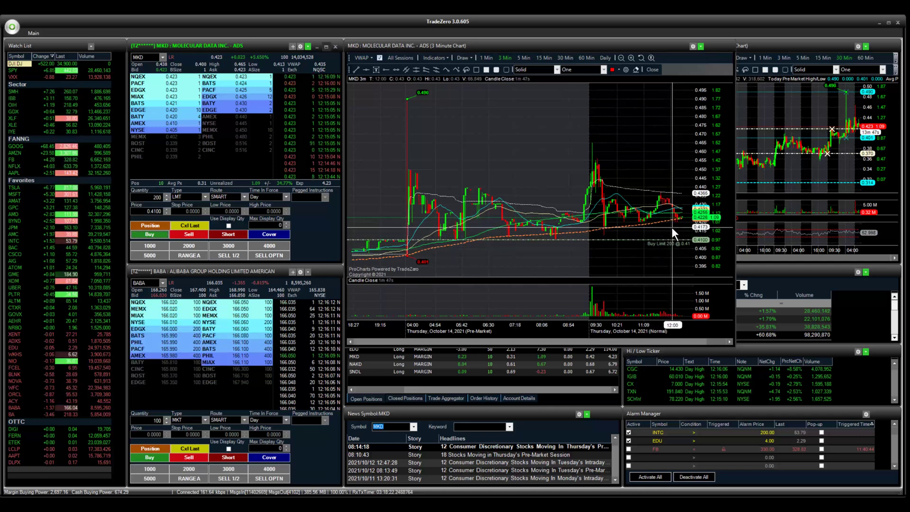
{"action": "left_click", "coordinate": [627, 251]}
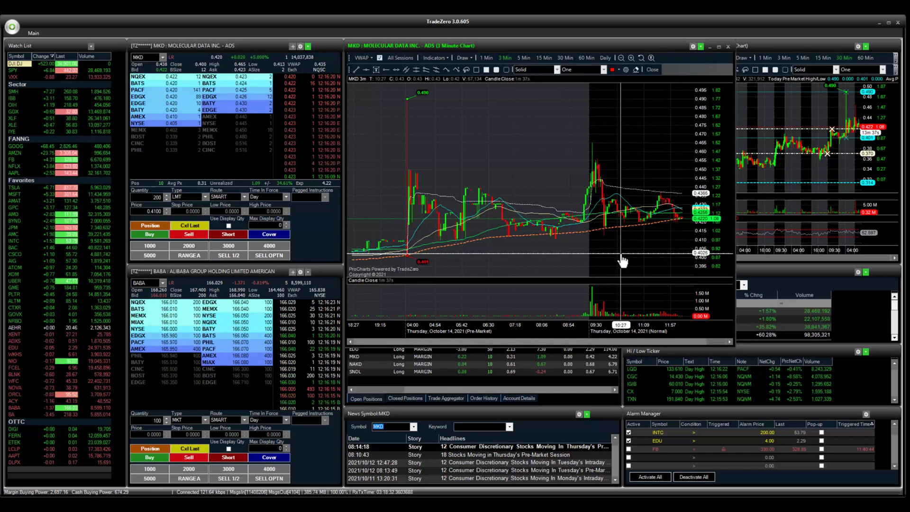
{"action": "left_click_drag", "start_coordinate": [622, 256], "coordinate": [621, 239]}
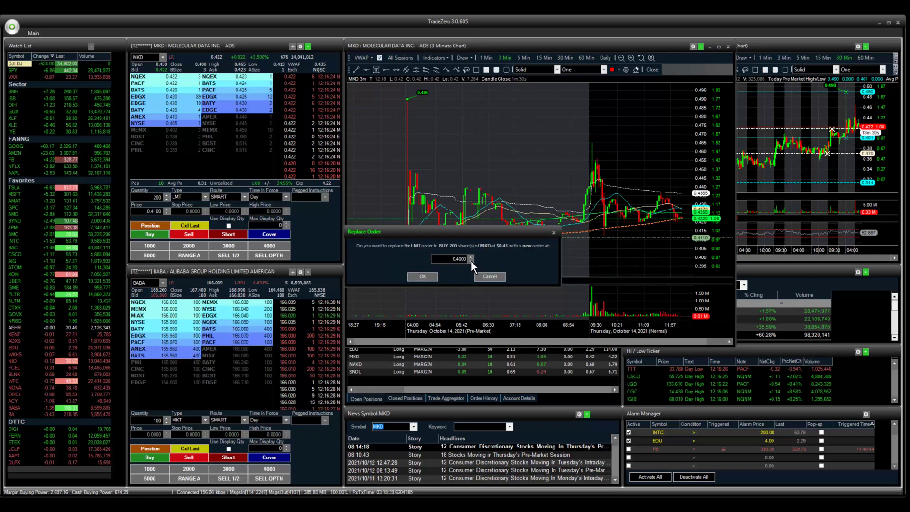
- Replace the 200-share MKD buy limit at 0.39 and zoom the chart out
{"action": "left_click", "coordinate": [433, 276]}
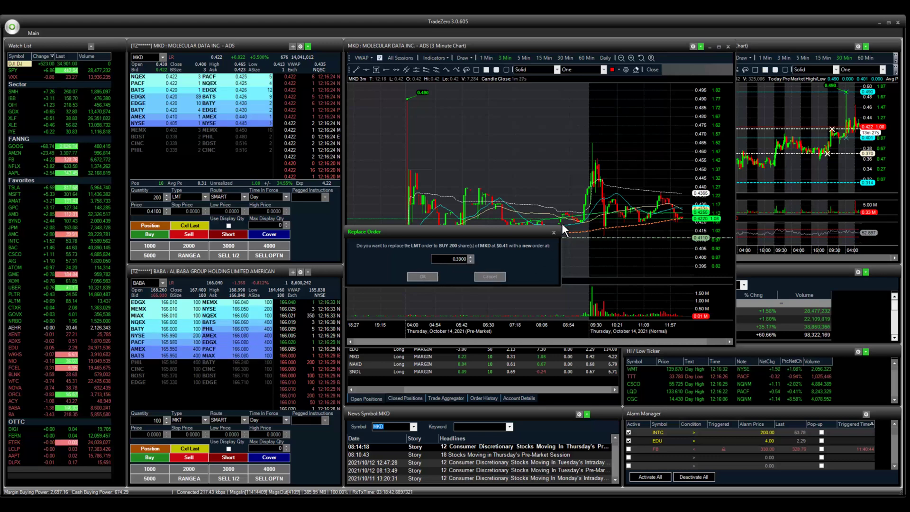
{"action": "scroll", "coordinate": [573, 237], "scroll_direction": "down", "scroll_amount": 5}
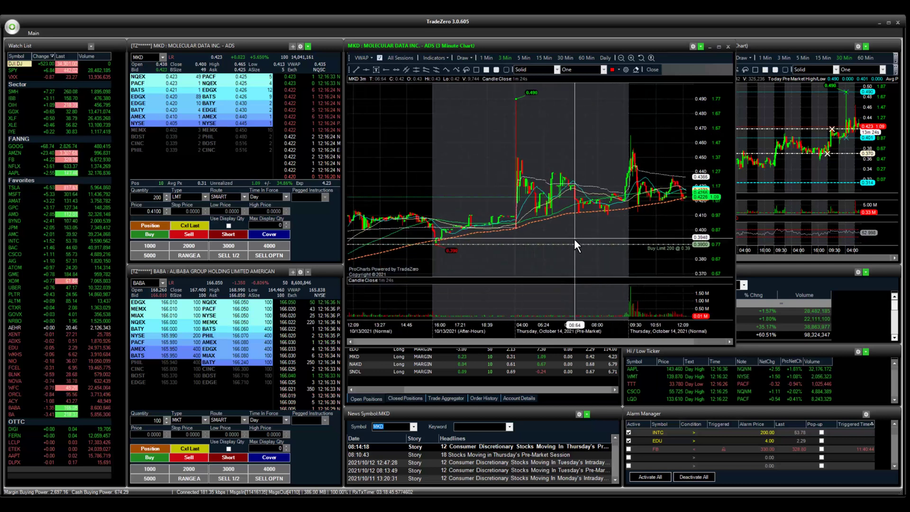
{"action": "scroll", "coordinate": [578, 246], "scroll_direction": "down", "scroll_amount": 2}
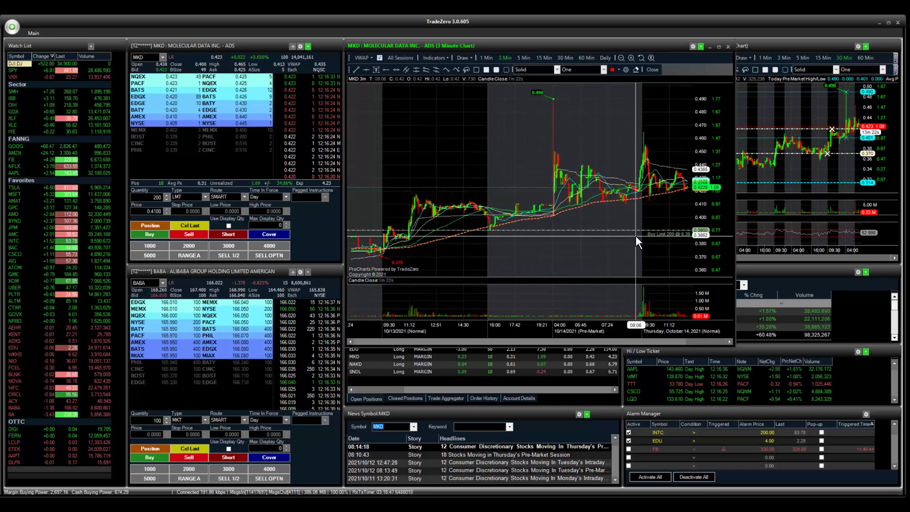